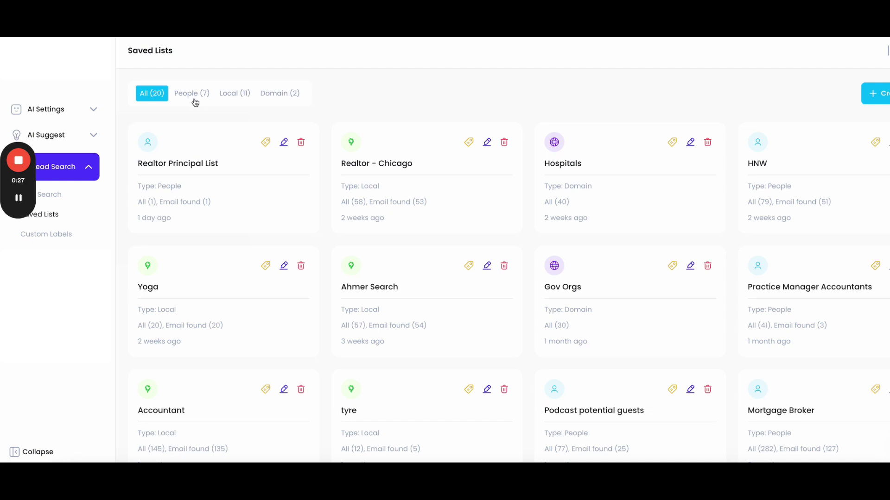
# - Leave Saved Lists and start a New Search from the sidebar
pyautogui.click(65, 200)
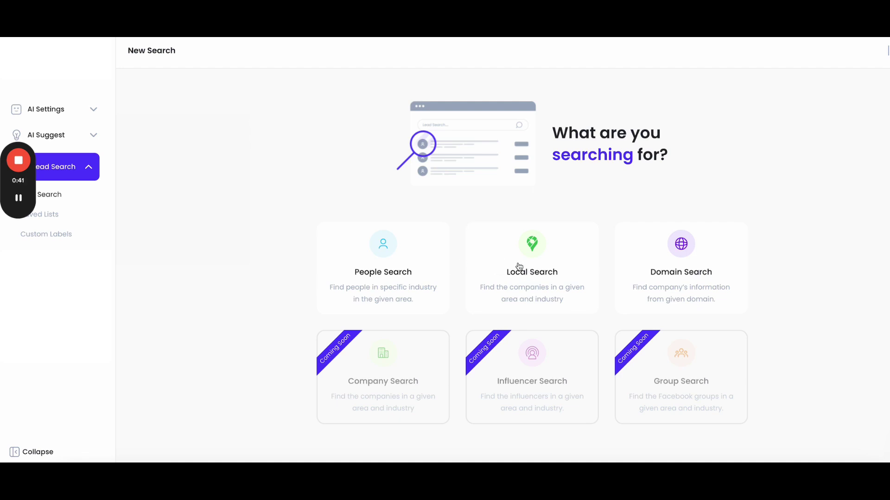
# - Choose Local Search and enter Realtor as the business type
pyautogui.click(516, 266)
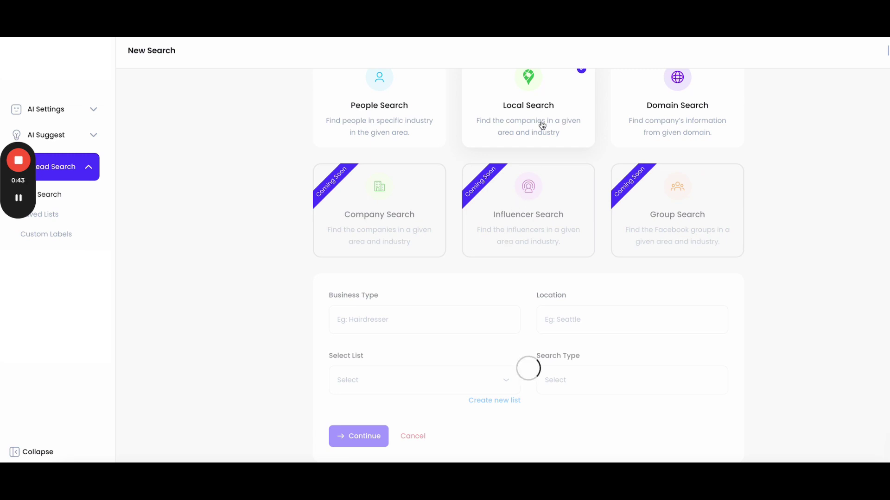
pyautogui.click(379, 324)
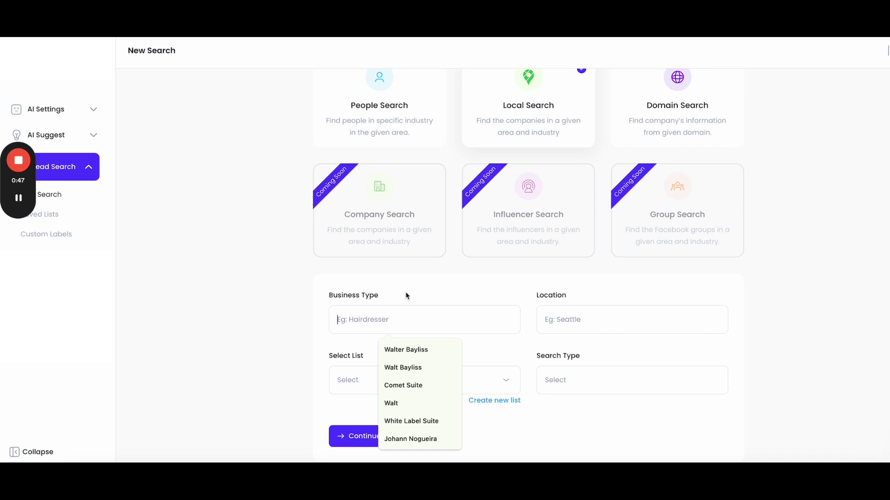
pyautogui.moveTo(403, 295); pyautogui.dragTo(332, 295)
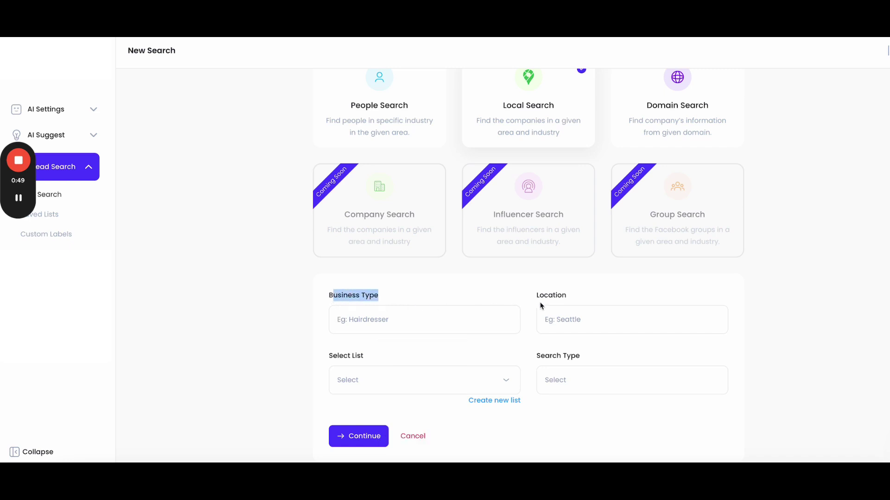
pyautogui.click(408, 362)
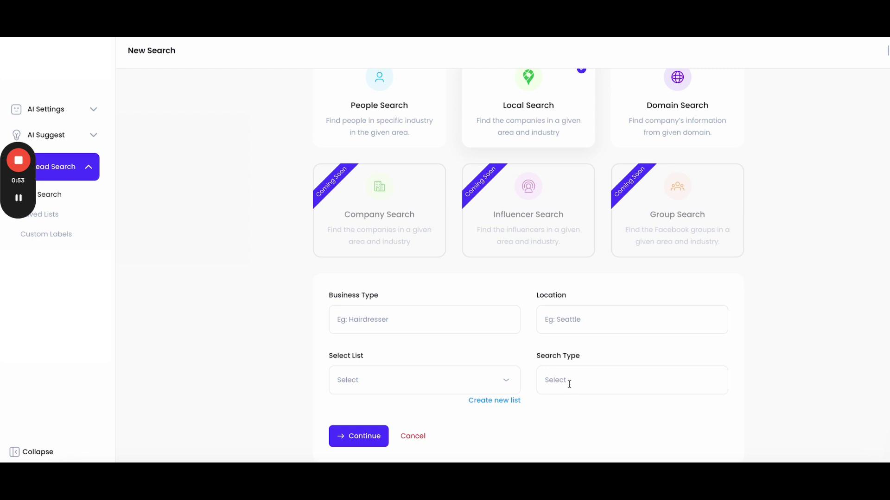
pyautogui.click(394, 322)
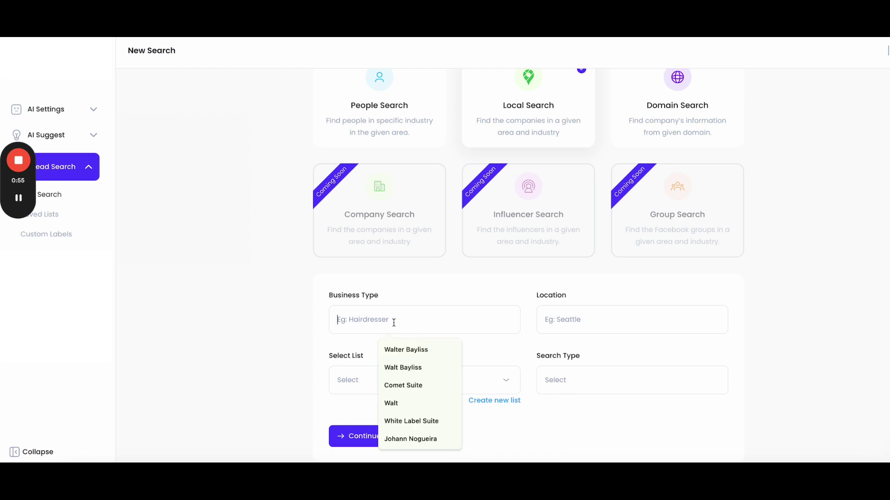
pyautogui.write('Realtor')
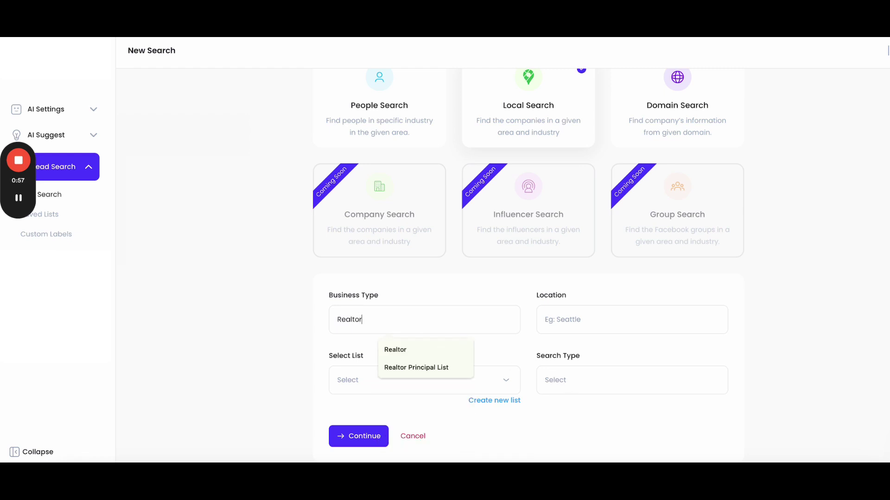
# - Set the location to Chicago, IL, USA and view the available result lists
pyautogui.click(545, 319)
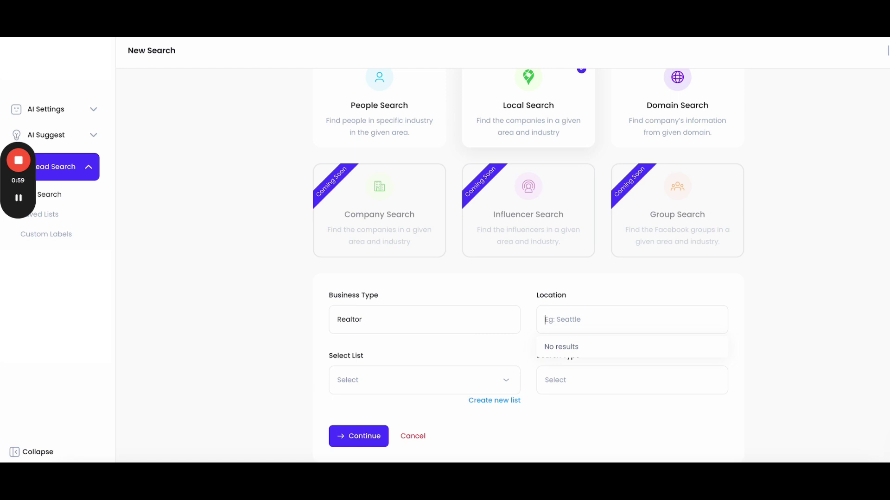
pyautogui.write('Chicago')
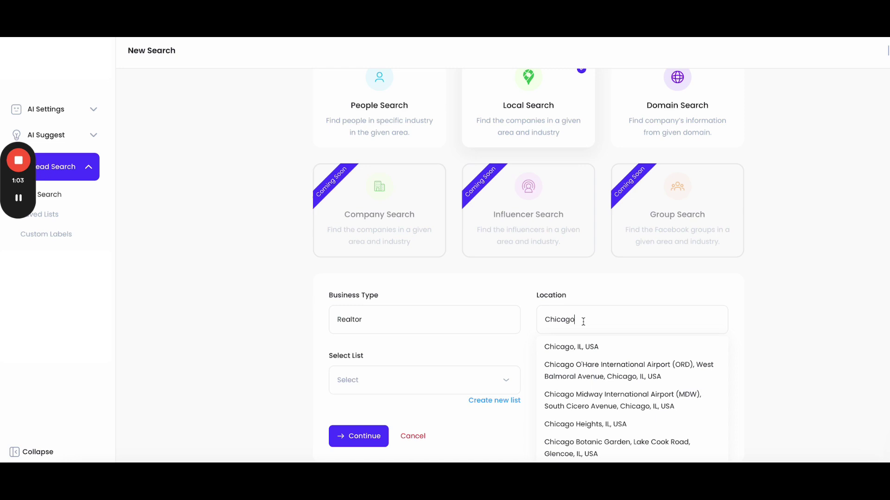
pyautogui.click(570, 354)
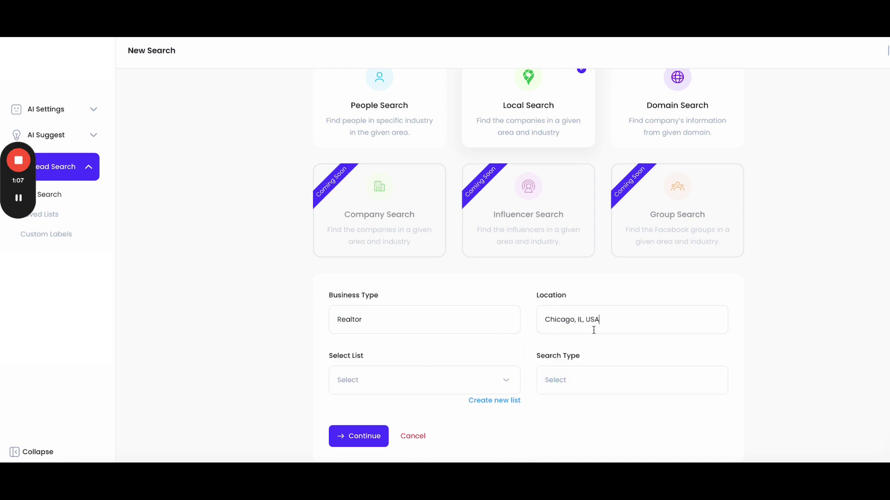
pyautogui.click(376, 392)
pyautogui.scroll(-2, 373, 384)
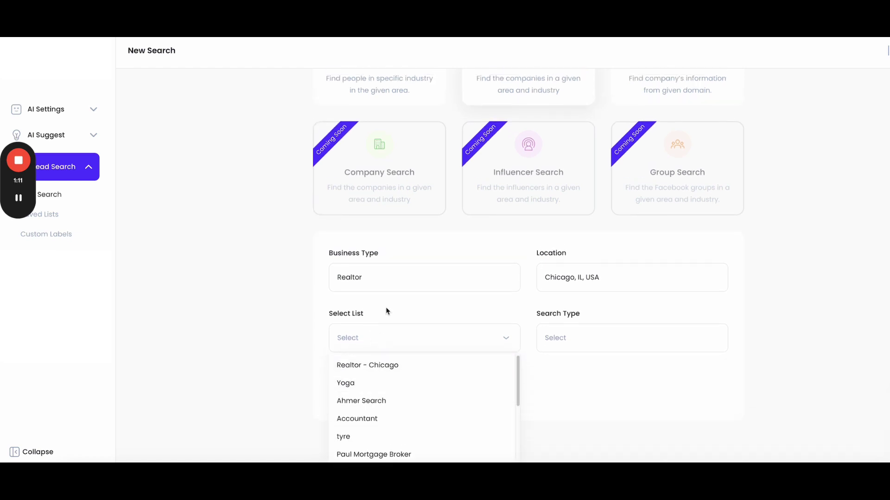
# - Create a new Local list named 'Chicago Realtors 2' and assign it to this search
pyautogui.click(546, 388)
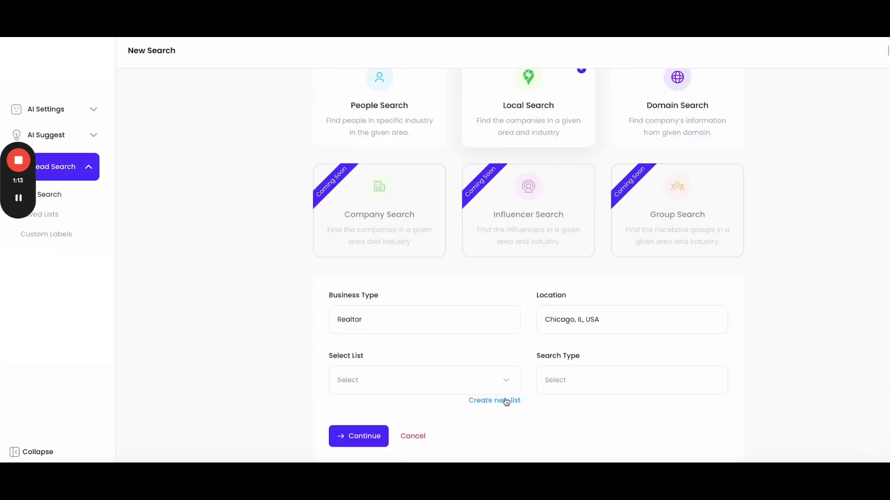
pyautogui.click(505, 400)
pyautogui.click(371, 223)
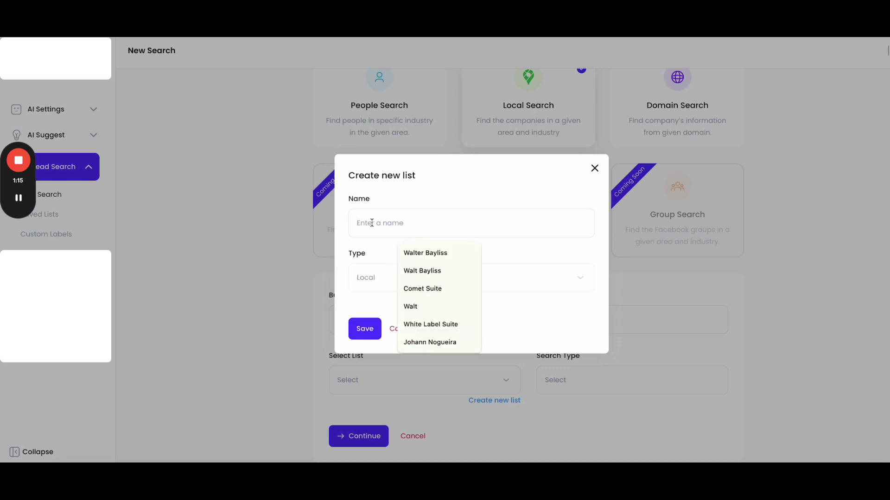
pyautogui.write('Chicago R')
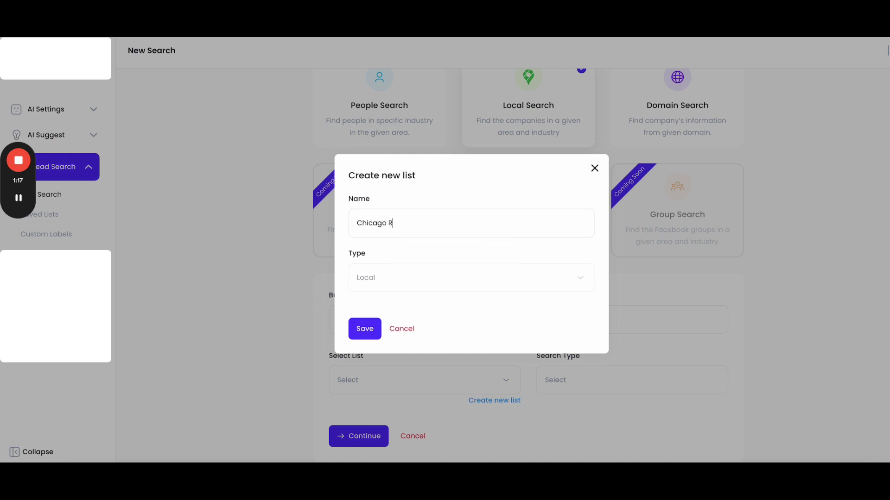
pyautogui.write('ealtors 2 list')
pyautogui.click(364, 328)
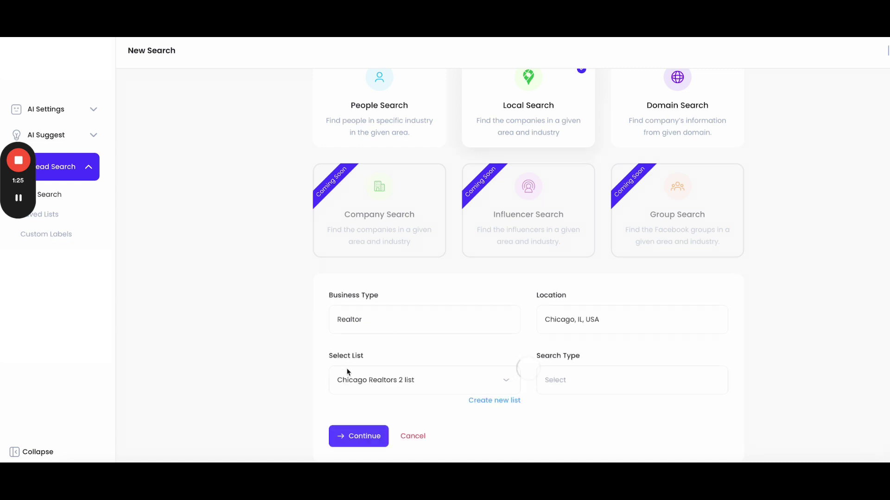
# - Choose Real Estate Agency from the Search Type dropdown
pyautogui.click(563, 375)
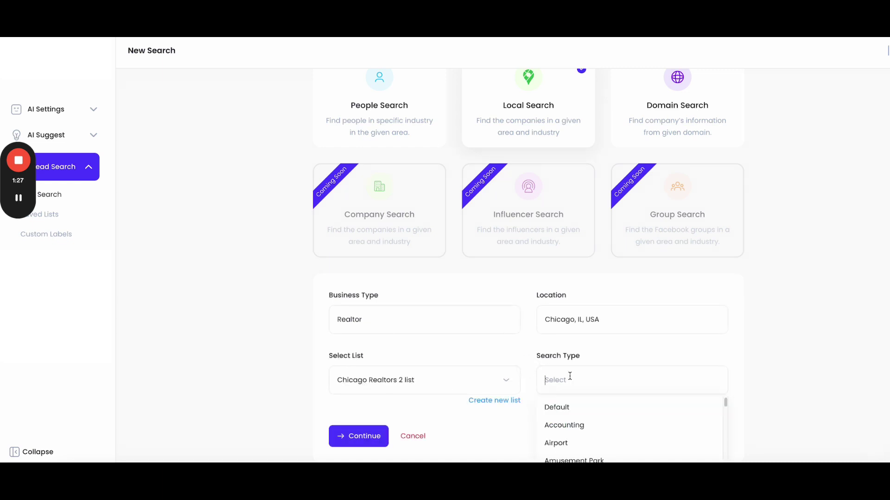
pyautogui.scroll(-3, 683, 343)
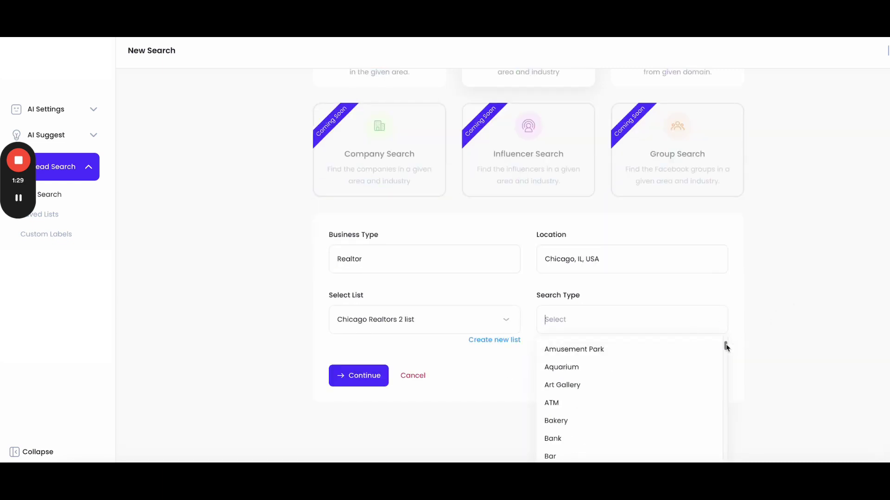
pyautogui.moveTo(726, 346); pyautogui.dragTo(715, 440)
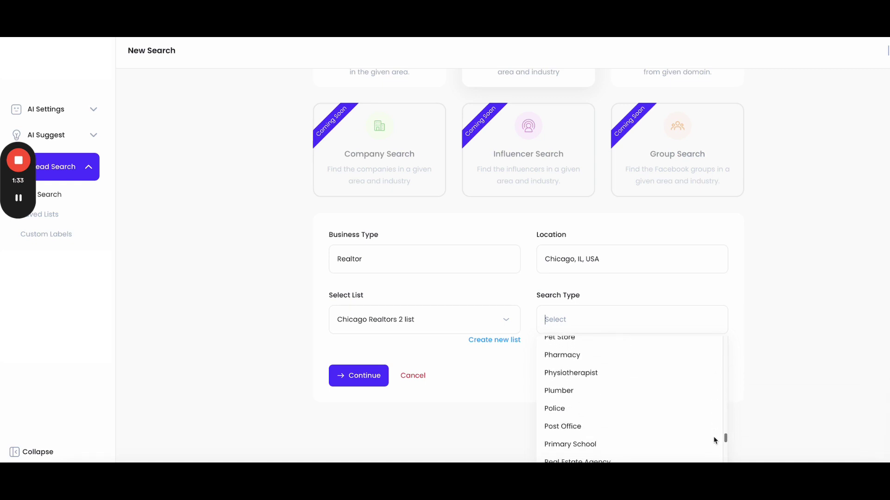
pyautogui.scroll(-2, 713, 440)
pyautogui.click(622, 417)
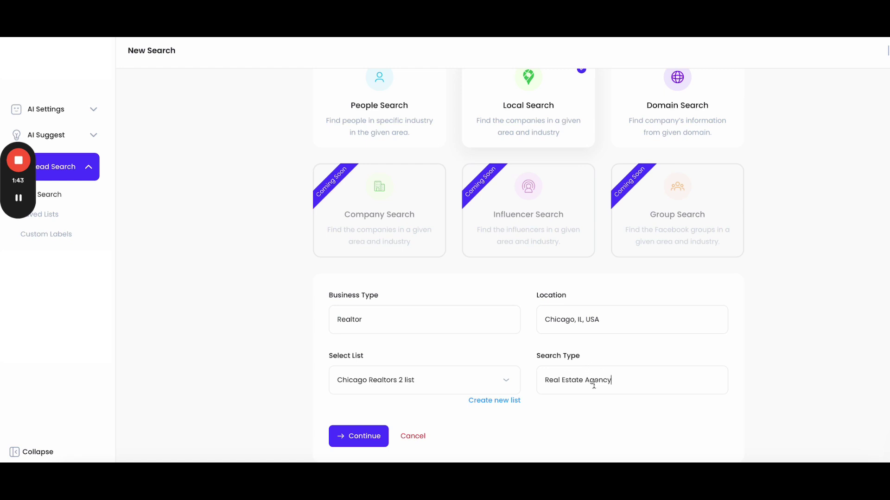
# - Run the Chicago realtor search, saving its 19 results into the Chicago Realtors 2 list
pyautogui.click(372, 434)
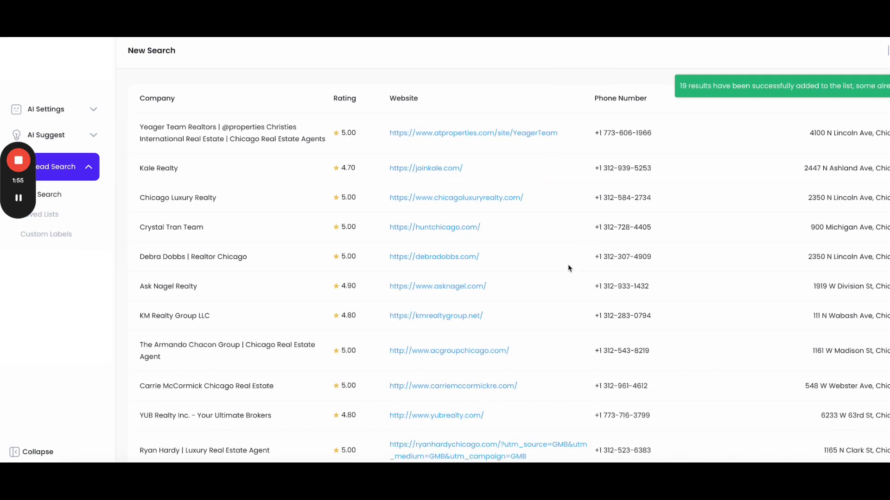
pyautogui.moveTo(158, 125); pyautogui.dragTo(193, 130)
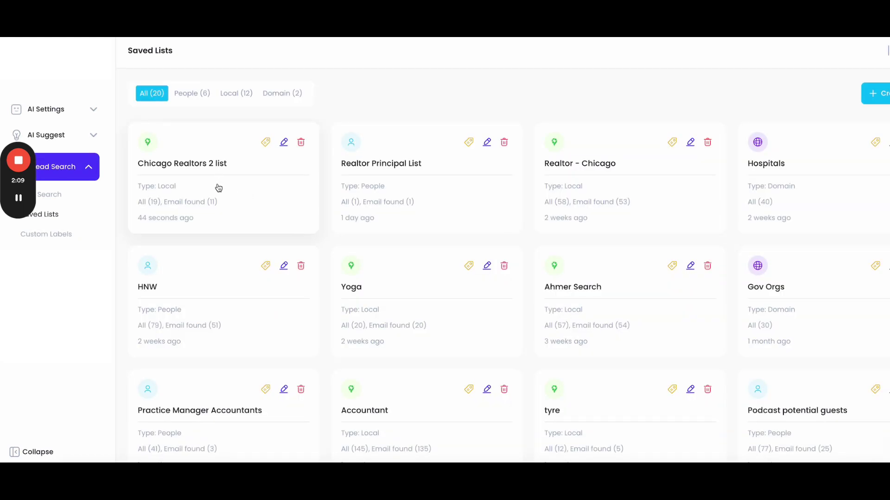
# - Review the Chicago Realtors 2 list's companies, then go back to New Search
pyautogui.click(232, 187)
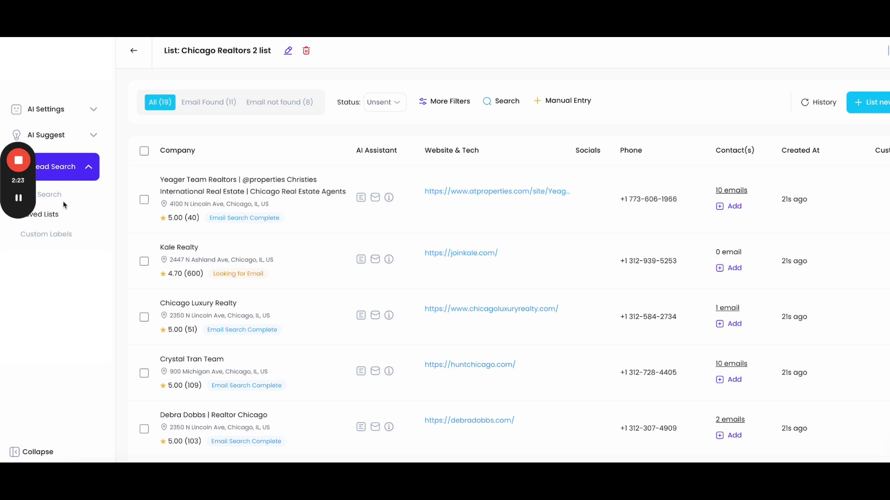
pyautogui.click(80, 199)
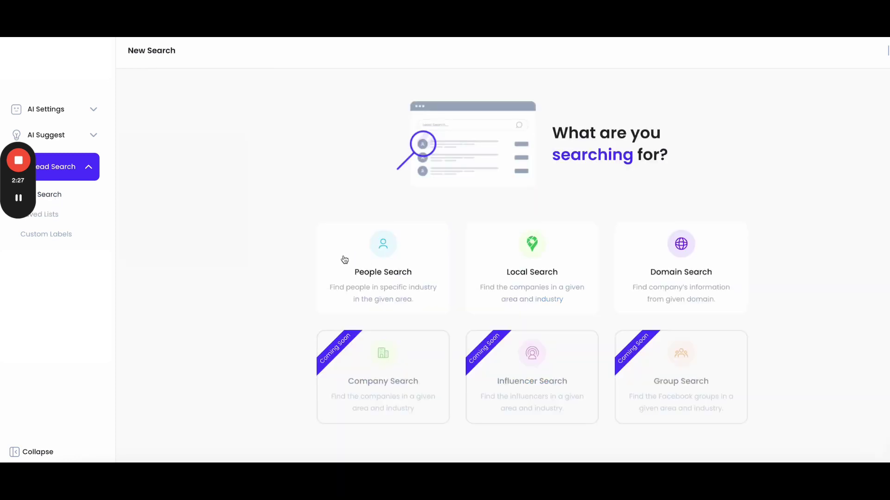
# - Choose People Search and enter 'Real estate valuer' as the description
pyautogui.click(394, 278)
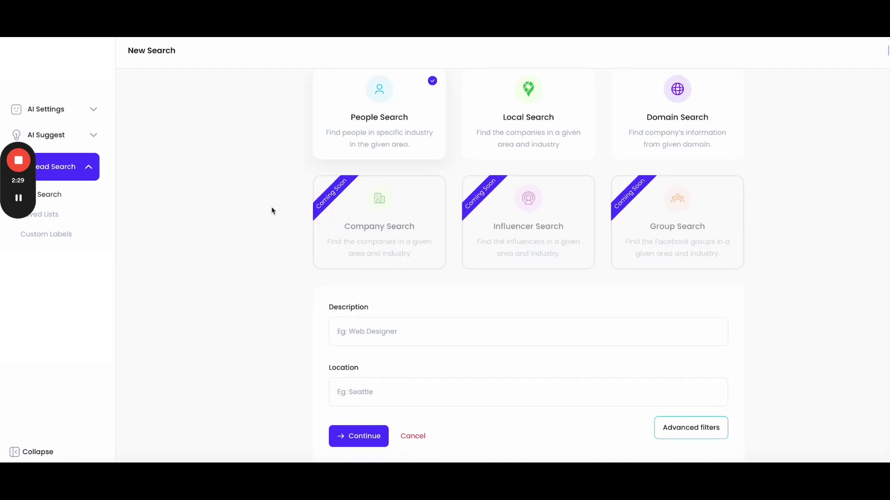
pyautogui.click(389, 333)
pyautogui.click(375, 299)
pyautogui.click(415, 338)
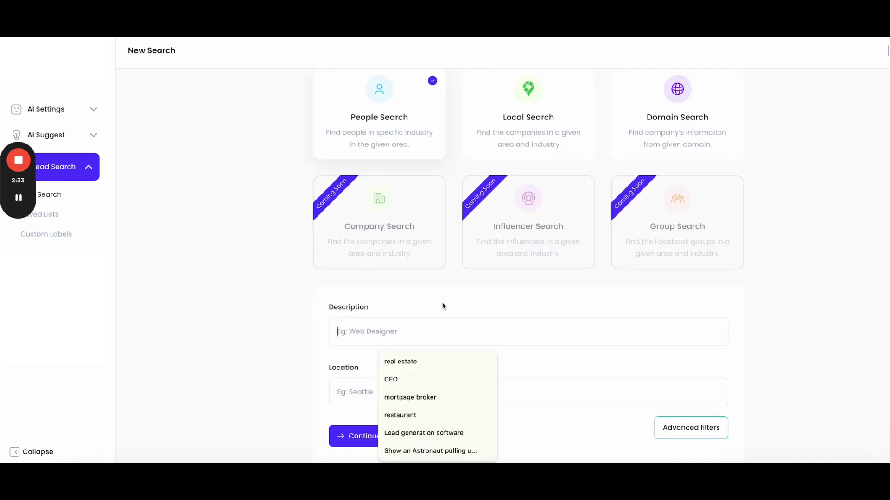
pyautogui.press('Escape')
pyautogui.click(417, 331)
pyautogui.write('Realest')
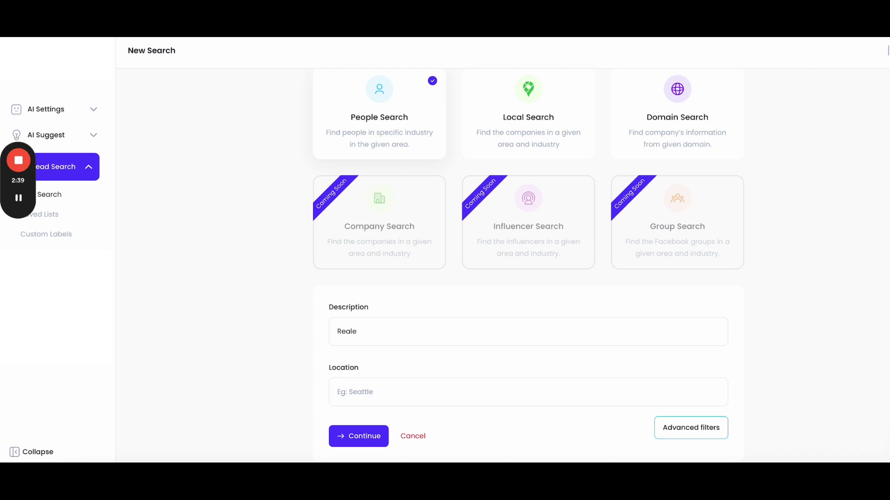
pyautogui.press('BackSpace')
pyautogui.write('estate')
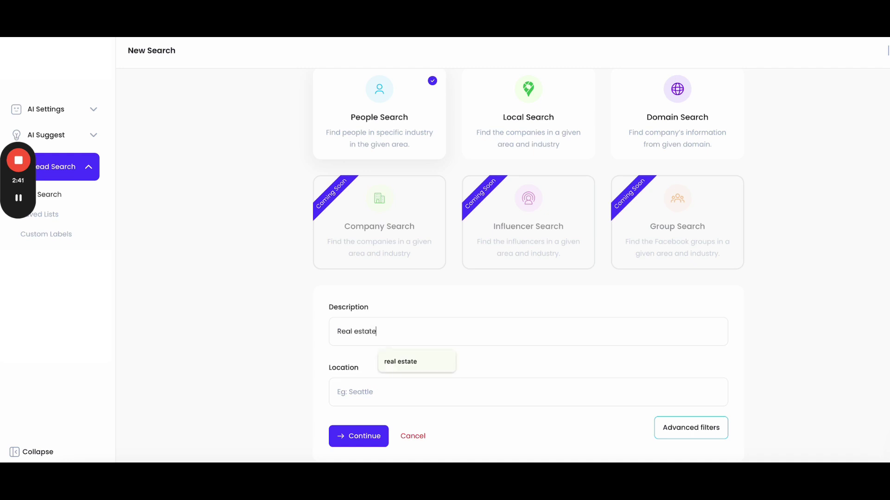
pyautogui.write(' valuer')
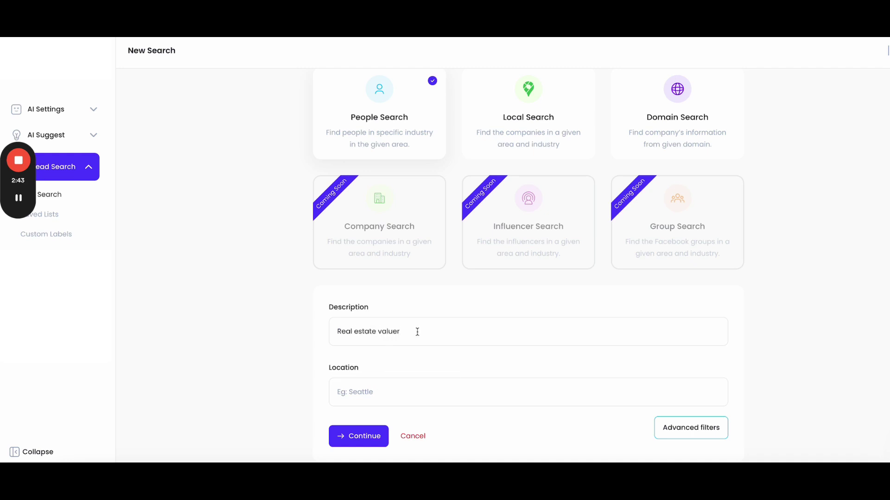
# - Set the people search location to Chicago, IL, US
pyautogui.click(412, 393)
pyautogui.write('Chicago')
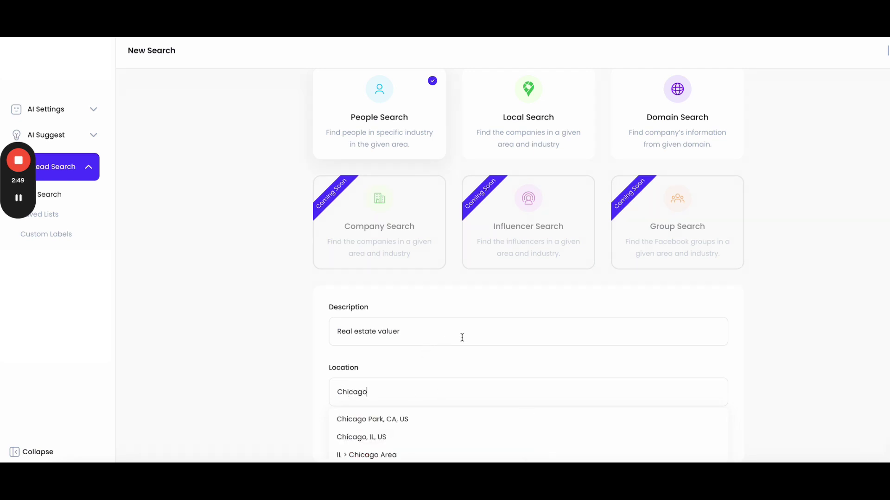
pyautogui.click(431, 422)
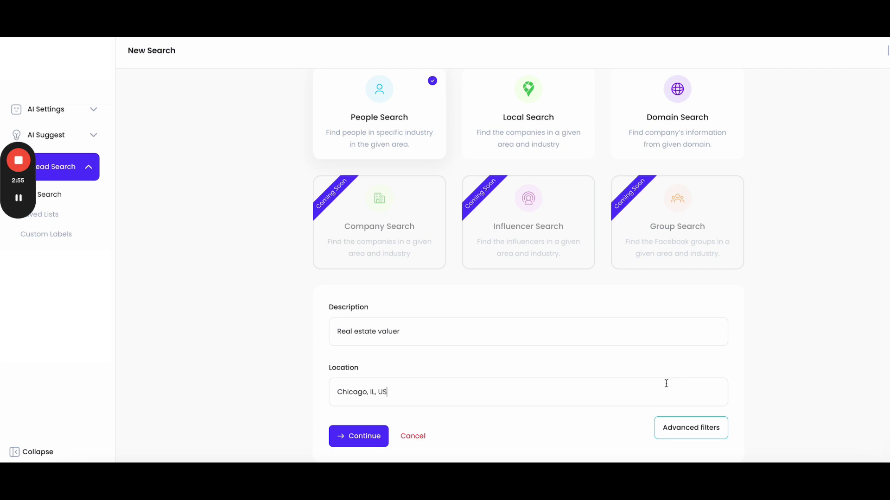
# - Reveal the advanced filters and set the Job Title filter to CEO
pyautogui.click(697, 430)
pyautogui.scroll(-1, 708, 344)
pyautogui.scroll(-5, 708, 344)
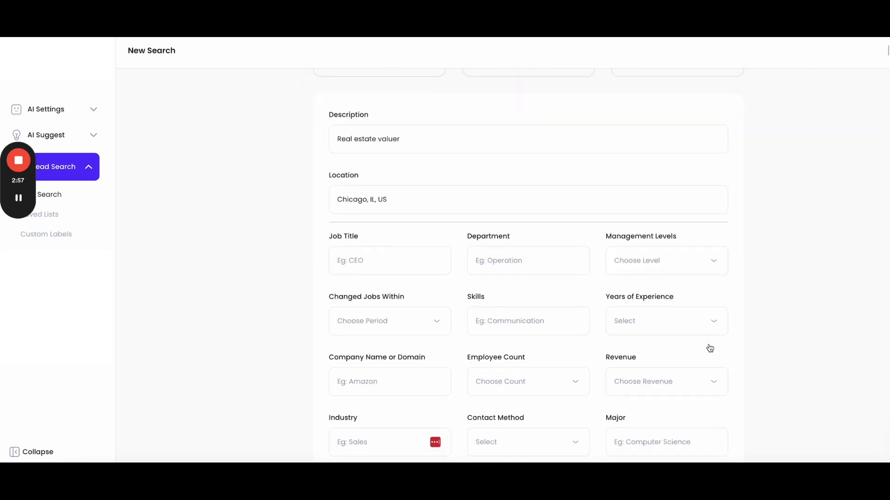
pyautogui.scroll(-2, 700, 338)
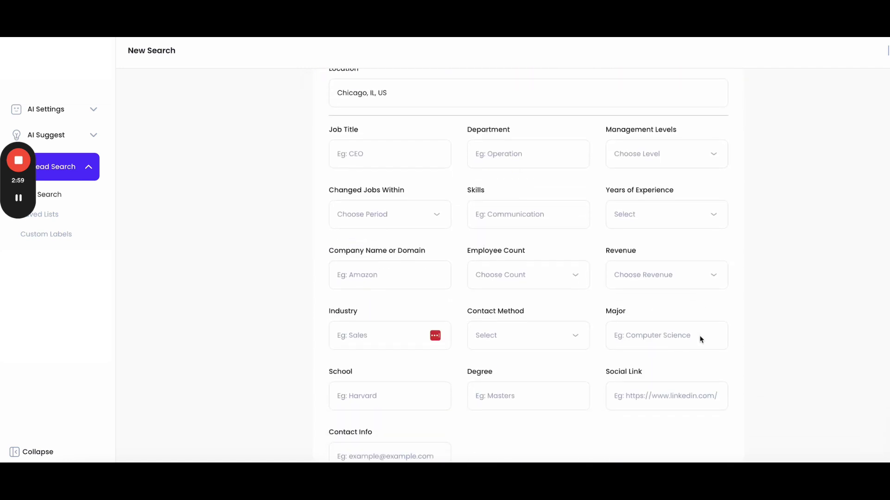
pyautogui.scroll(2, 700, 335)
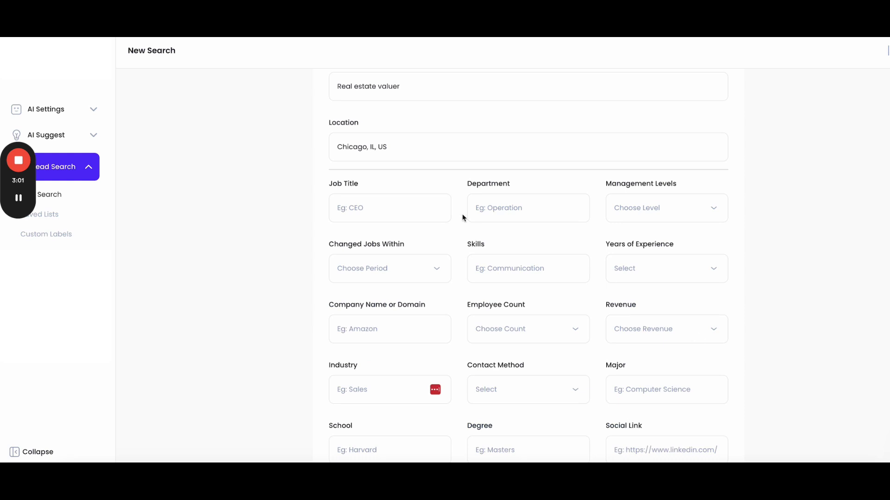
pyautogui.click(395, 214)
pyautogui.write('CE')
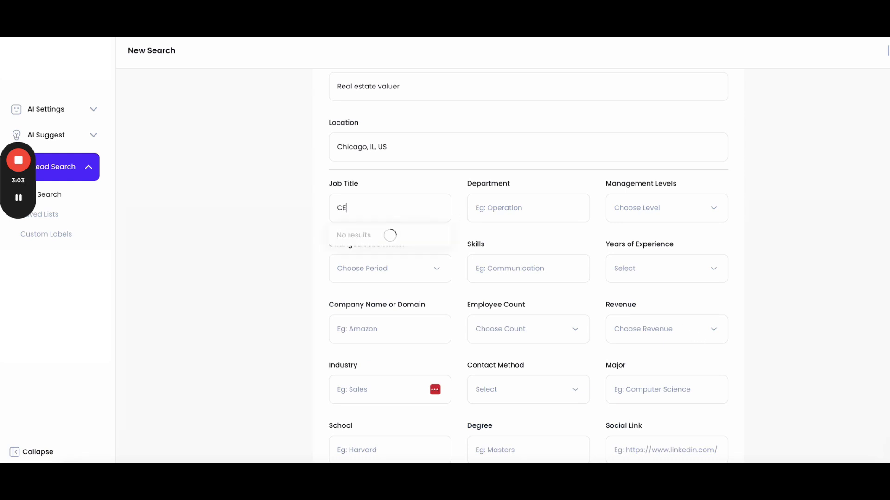
pyautogui.write('O')
pyautogui.click(372, 227)
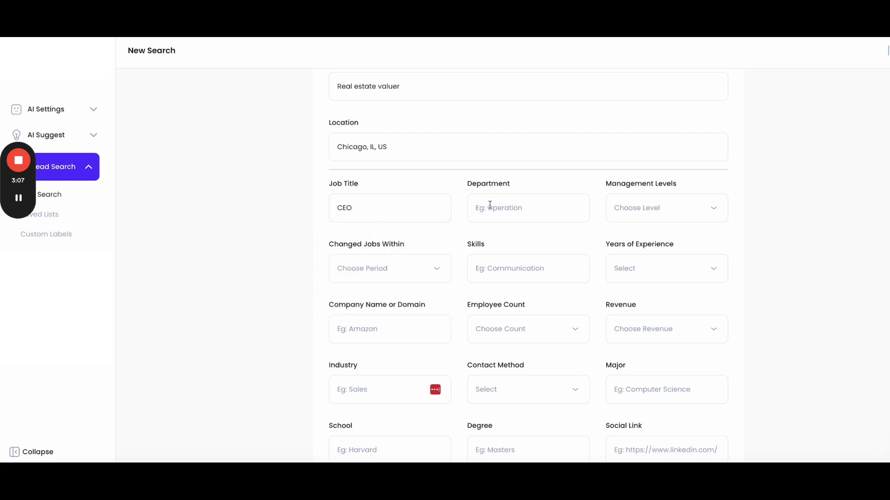
pyautogui.click(638, 211)
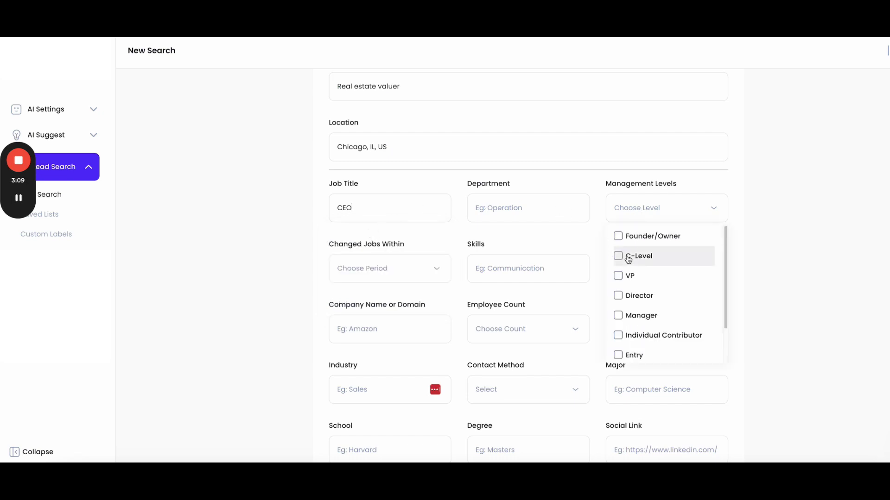
# - Browse the management level, employee count and revenue filters, leaving them unset
pyautogui.click(755, 233)
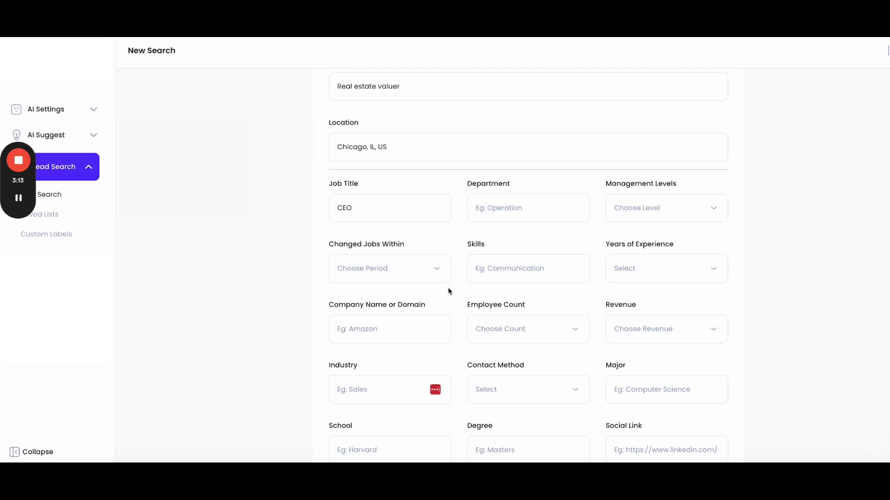
pyautogui.scroll(-1, 510, 257)
pyautogui.scroll(-1, 509, 257)
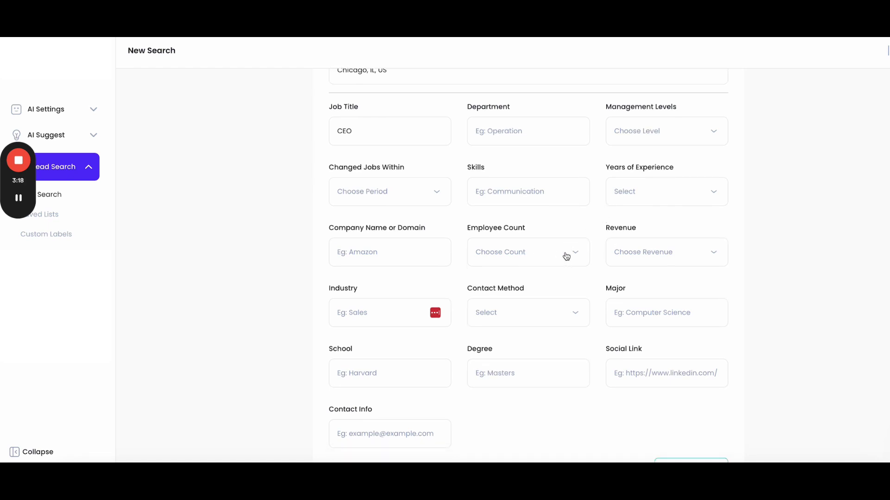
pyautogui.click(548, 262)
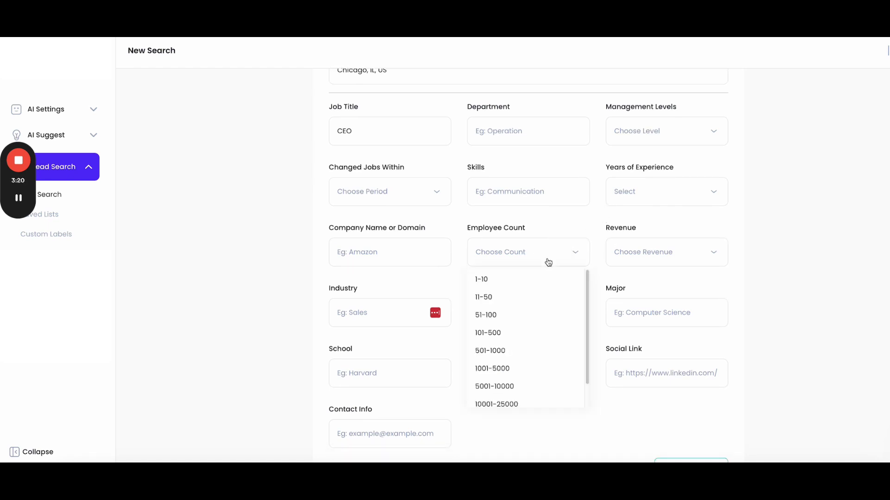
pyautogui.click(551, 224)
pyautogui.click(634, 250)
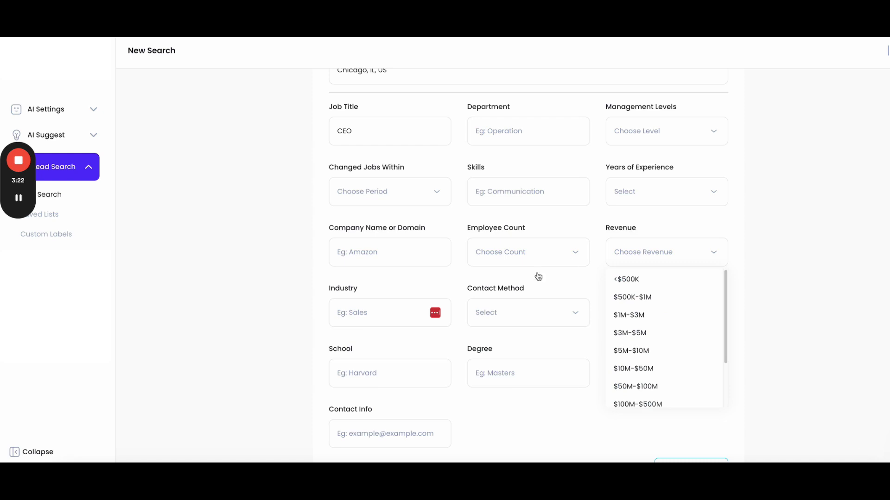
pyautogui.click(691, 235)
pyautogui.scroll(1, 616, 264)
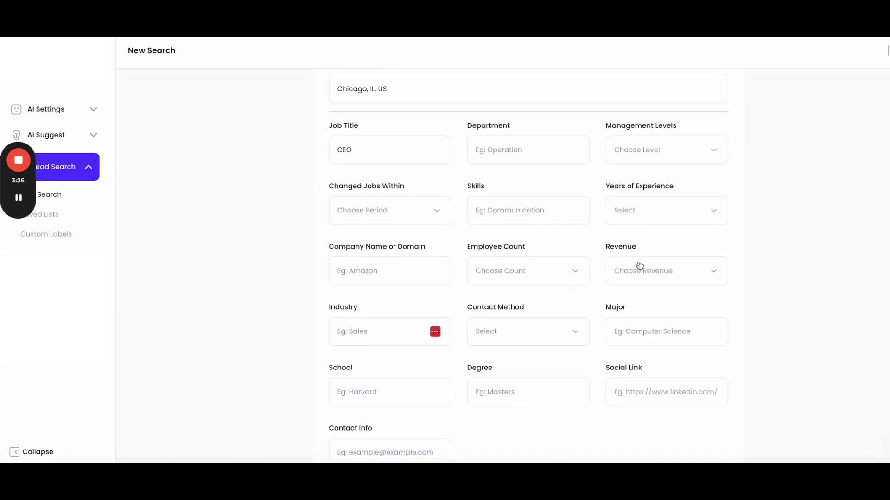
pyautogui.scroll(-1, 580, 286)
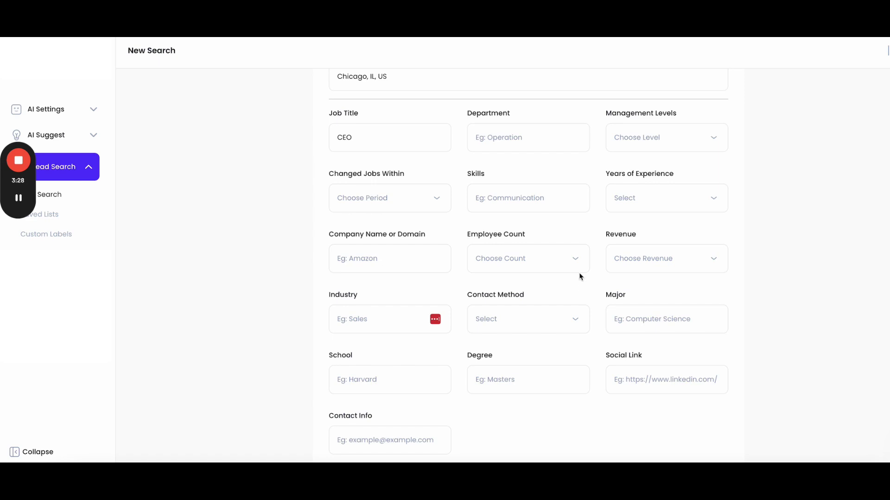
pyautogui.scroll(-2, 579, 276)
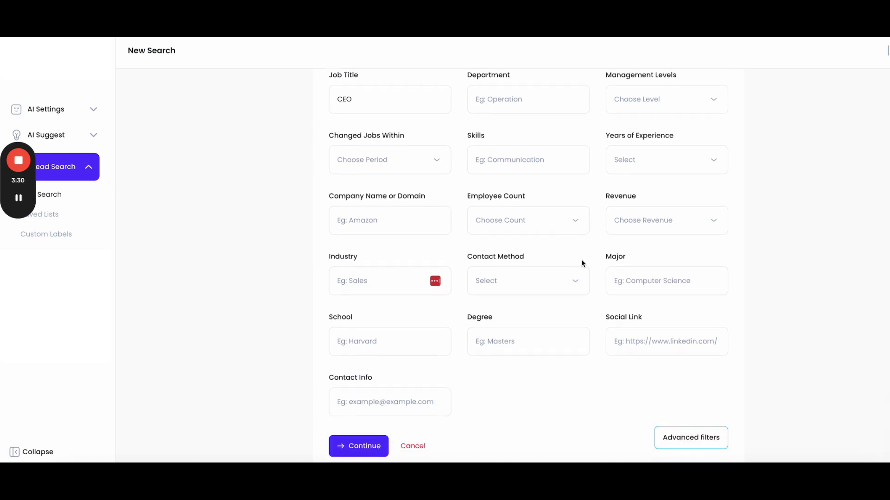
pyautogui.scroll(4, 581, 260)
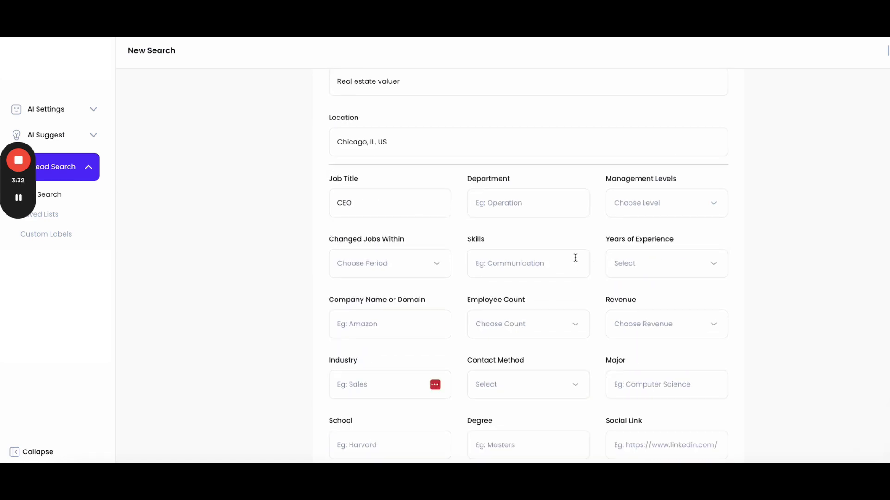
pyautogui.click(671, 209)
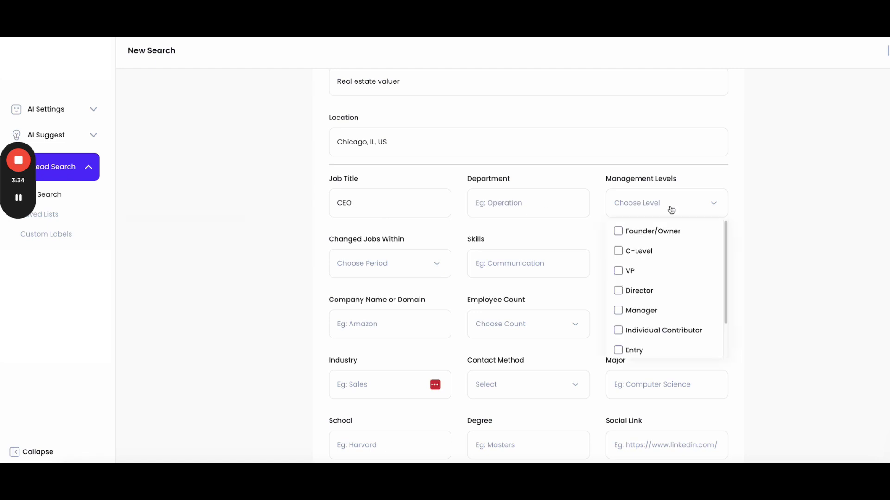
pyautogui.click(644, 251)
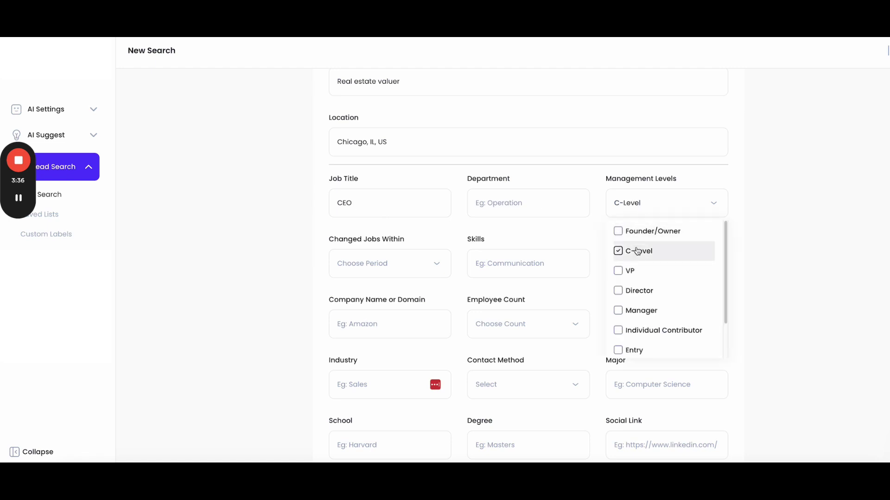
pyautogui.click(628, 256)
pyautogui.scroll(-1, 404, 269)
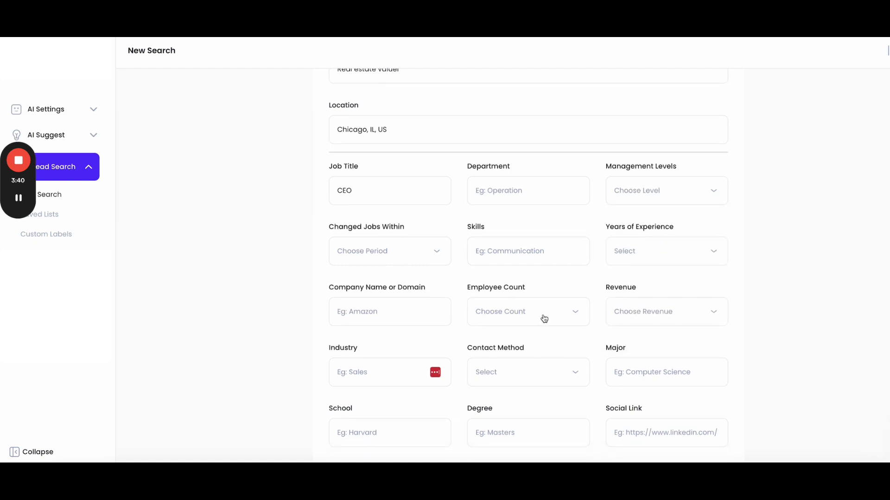
# - Limit Employee Count to 1-10, replacing the briefly chosen 51-100 range
pyautogui.click(555, 318)
pyautogui.click(512, 376)
pyautogui.scroll(1, 500, 232)
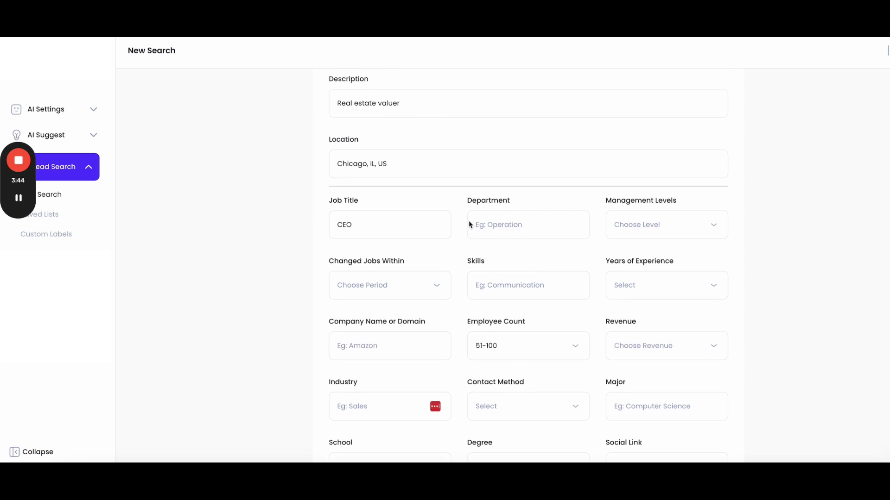
pyautogui.click(513, 342)
pyautogui.click(500, 366)
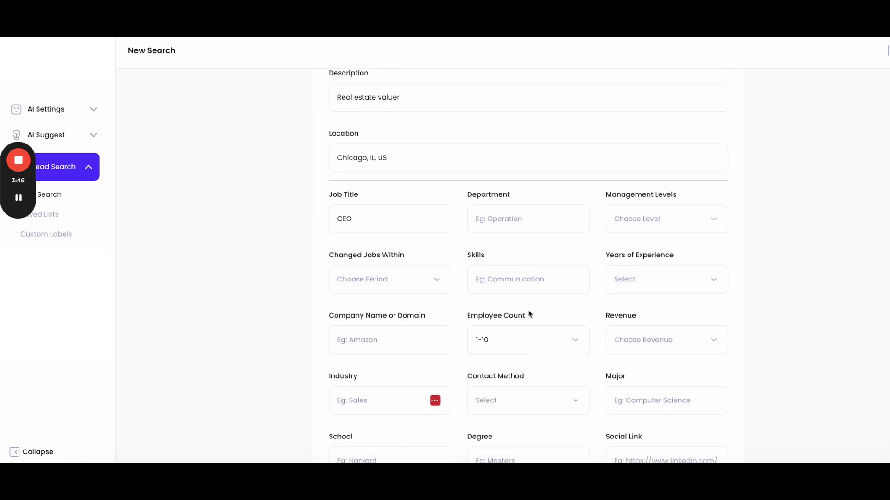
pyautogui.scroll(-2, 532, 311)
pyautogui.click(529, 258)
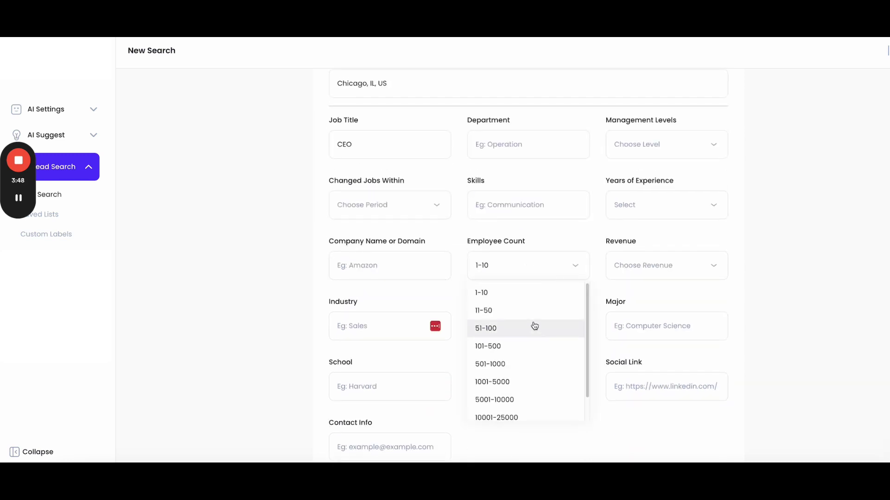
pyautogui.scroll(-1, 516, 309)
pyautogui.scroll(1, 511, 278)
pyautogui.click(556, 238)
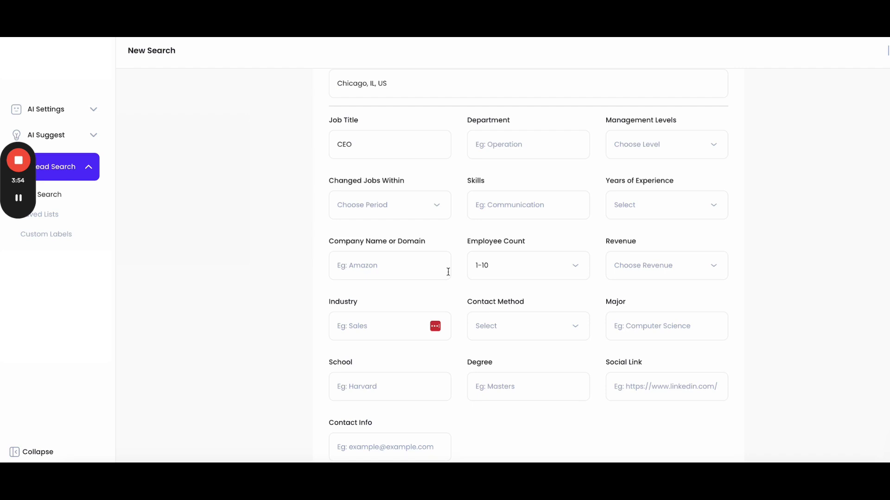
pyautogui.scroll(-2, 503, 245)
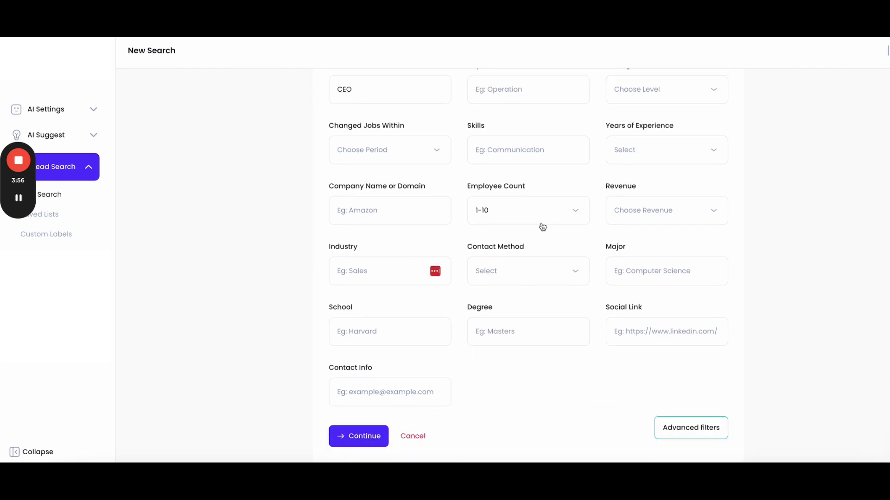
# - Run the CEO people search and scroll through the 10 results
pyautogui.click(377, 432)
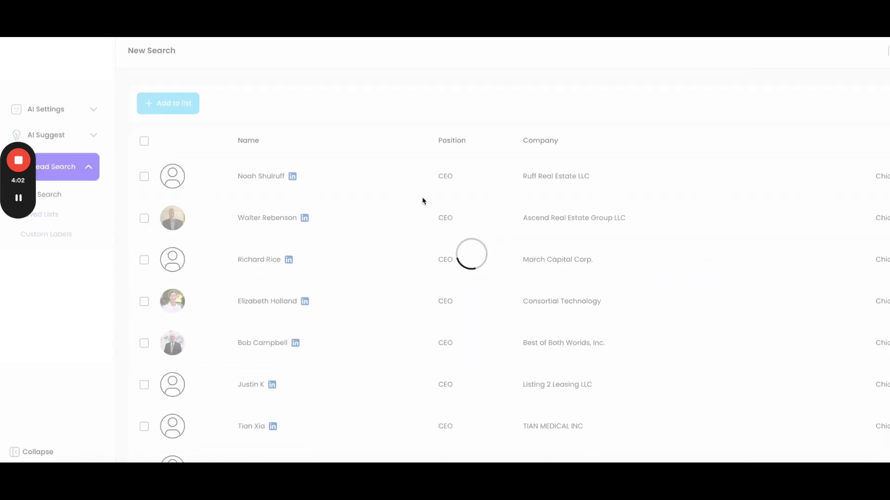
pyautogui.scroll(-1, 366, 230)
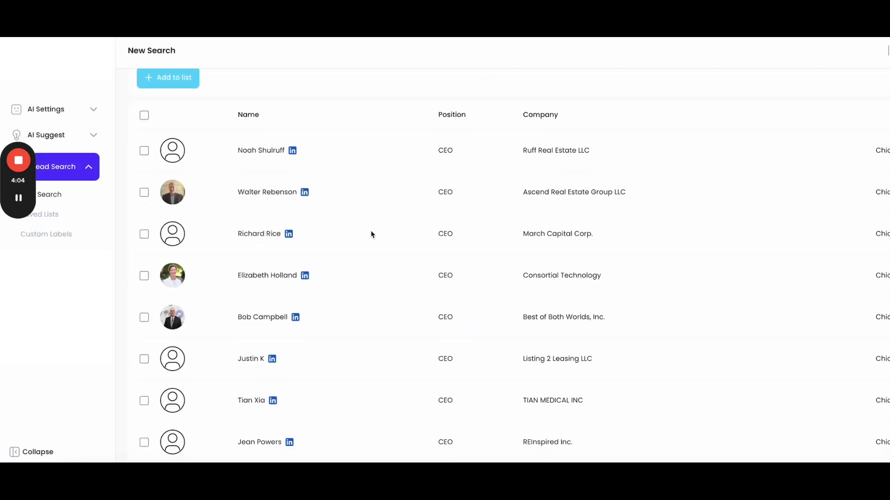
pyautogui.scroll(3, 377, 231)
pyautogui.scroll(-1, 377, 231)
pyautogui.scroll(-1, 378, 230)
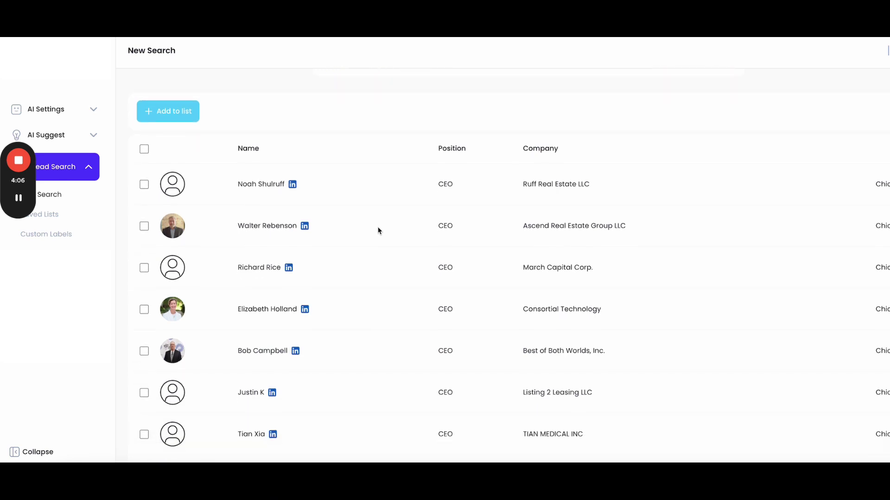
pyautogui.moveTo(439, 188); pyautogui.dragTo(454, 186)
pyautogui.scroll(3, 560, 278)
pyautogui.scroll(-2, 486, 292)
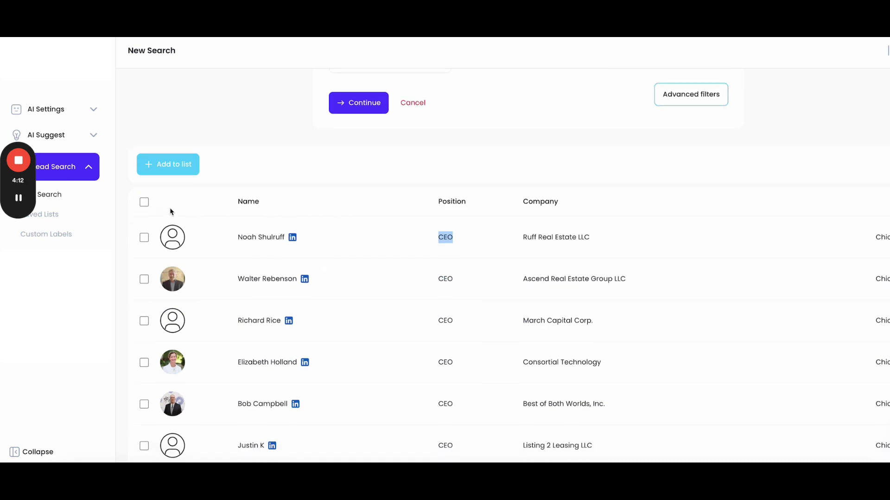
# - Add all 10 results to the Realtor Principal List, then go to Saved Lists
pyautogui.click(145, 203)
pyautogui.click(176, 170)
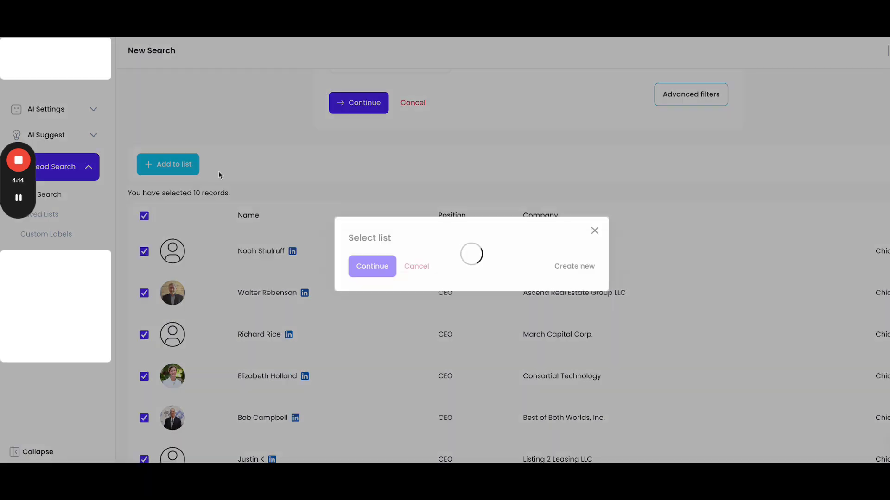
pyautogui.click(413, 237)
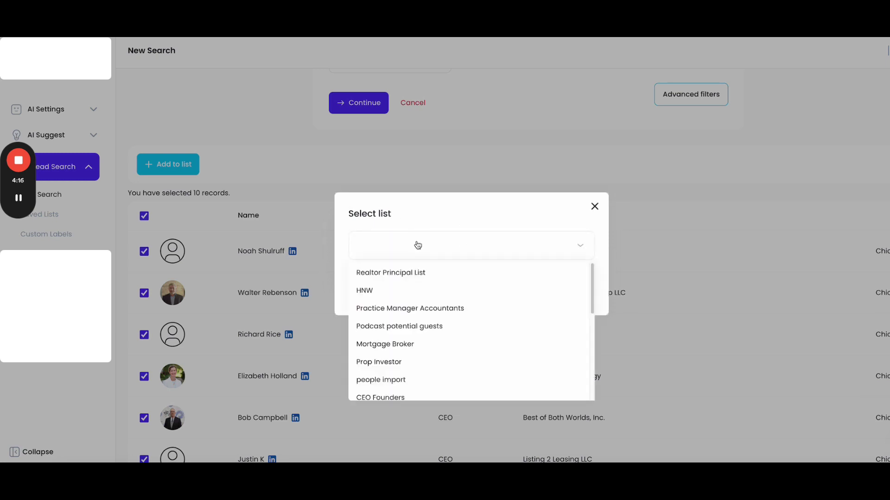
pyautogui.click(406, 273)
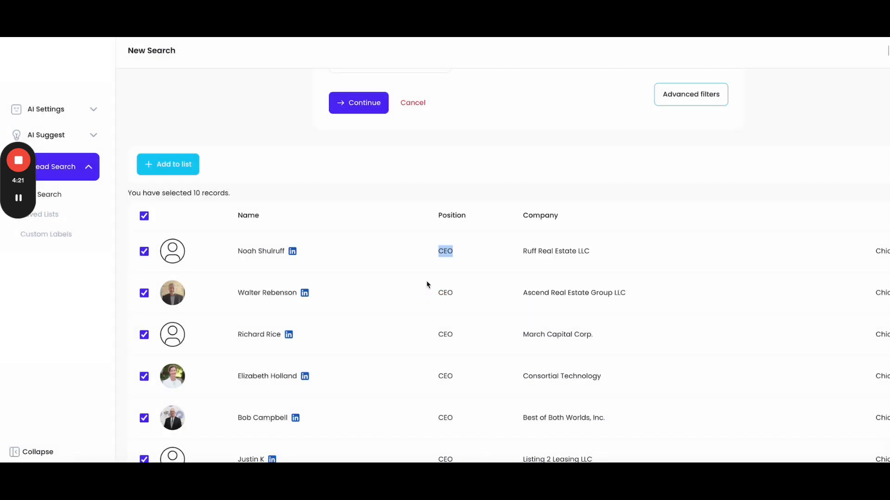
pyautogui.click(389, 301)
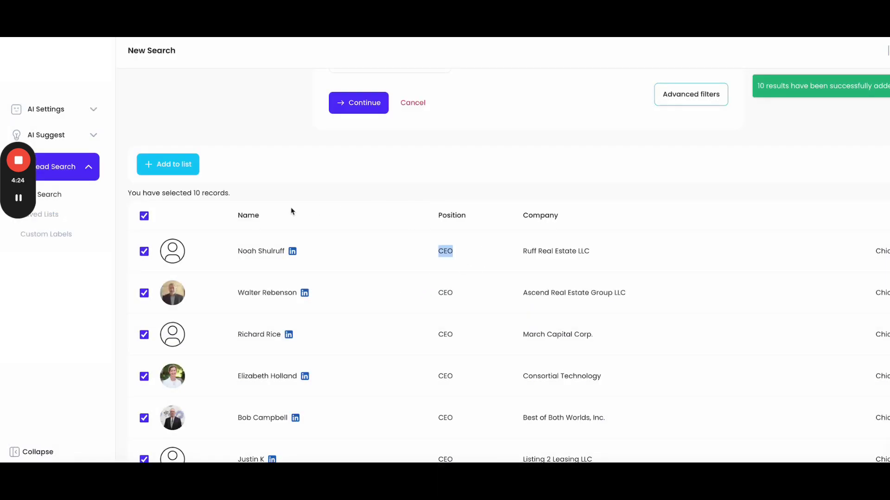
pyautogui.click(46, 216)
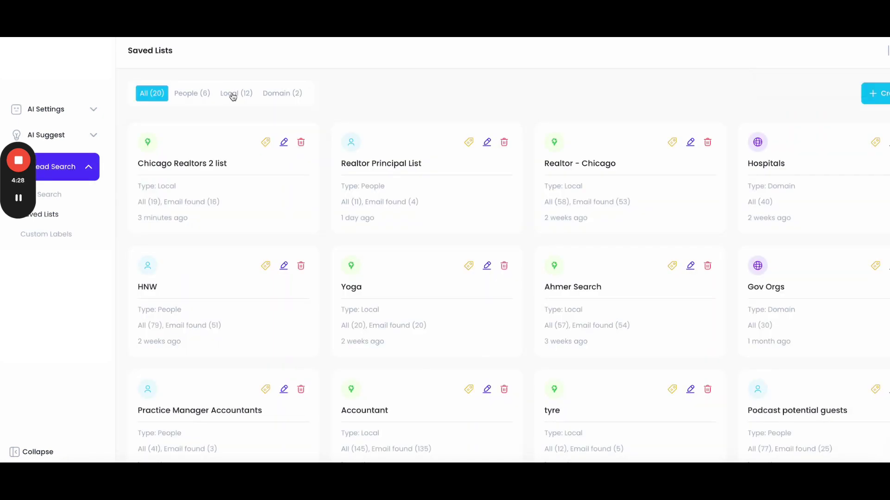
# - Filter to people lists to check the Realtor Principal List's 11 leads, then begin a new search
pyautogui.click(194, 93)
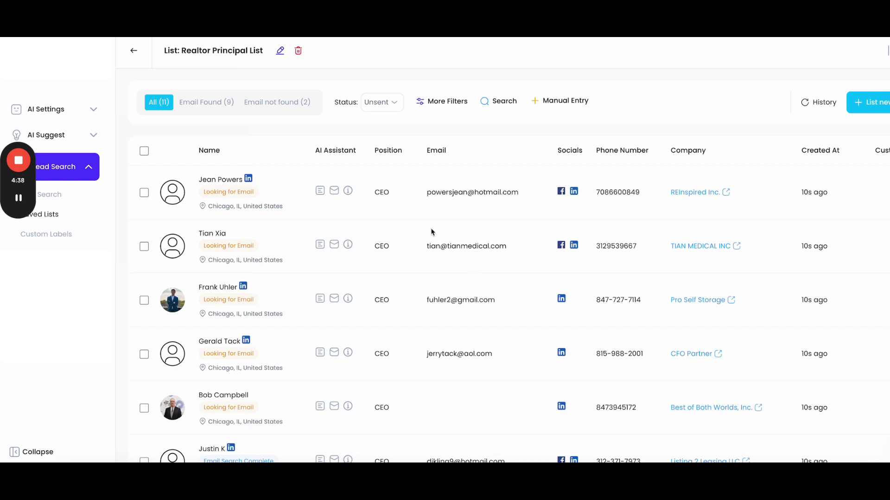
pyautogui.click(63, 199)
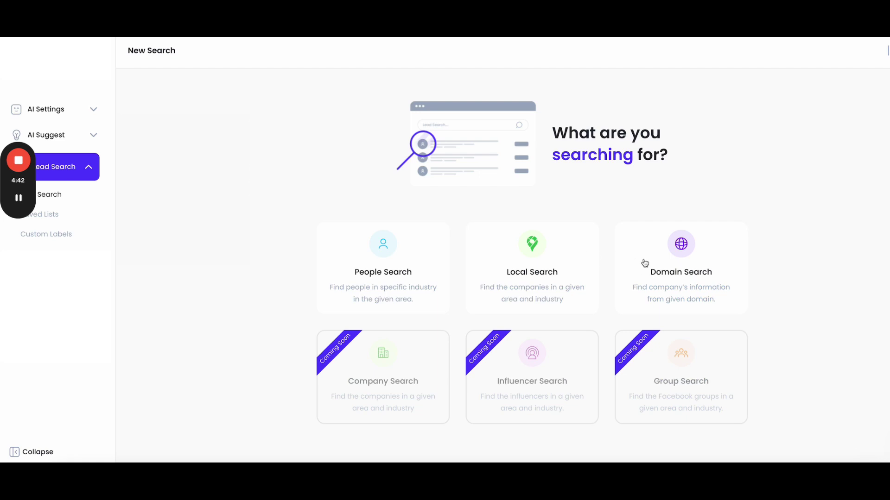
# - Set up a domain search for tesla.com with results going to the tesla list
pyautogui.click(668, 277)
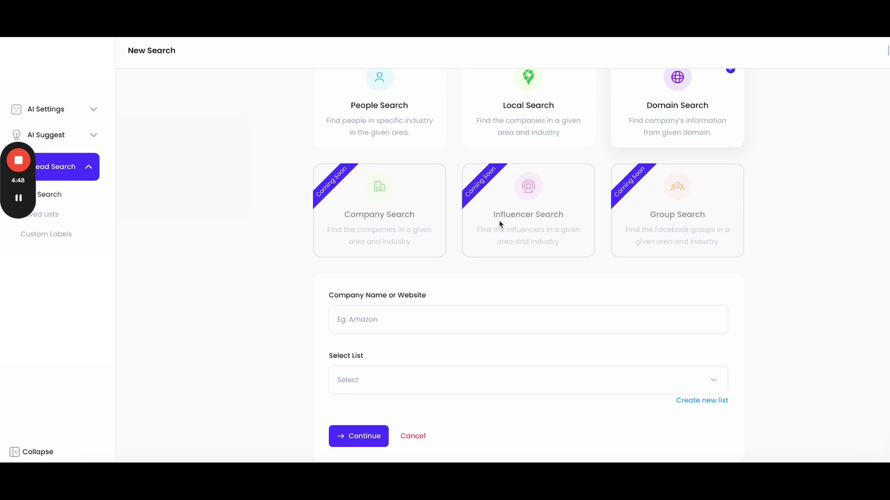
pyautogui.click(360, 320)
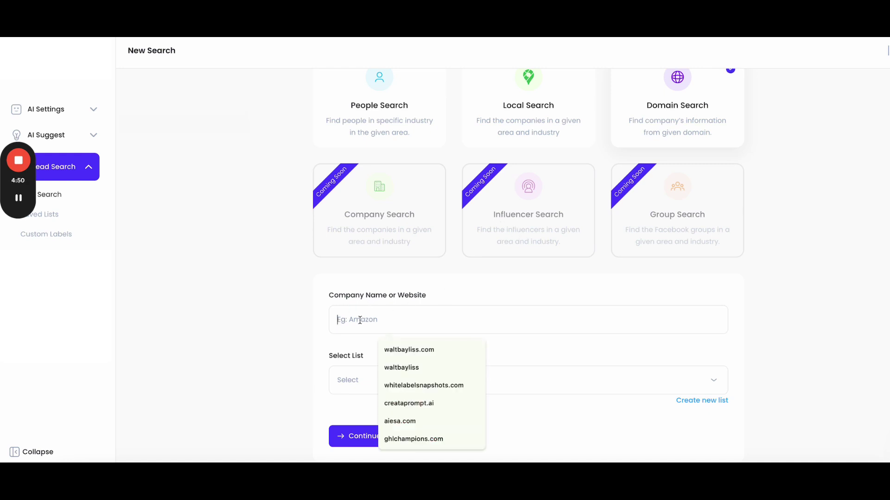
pyautogui.write('tesla.com')
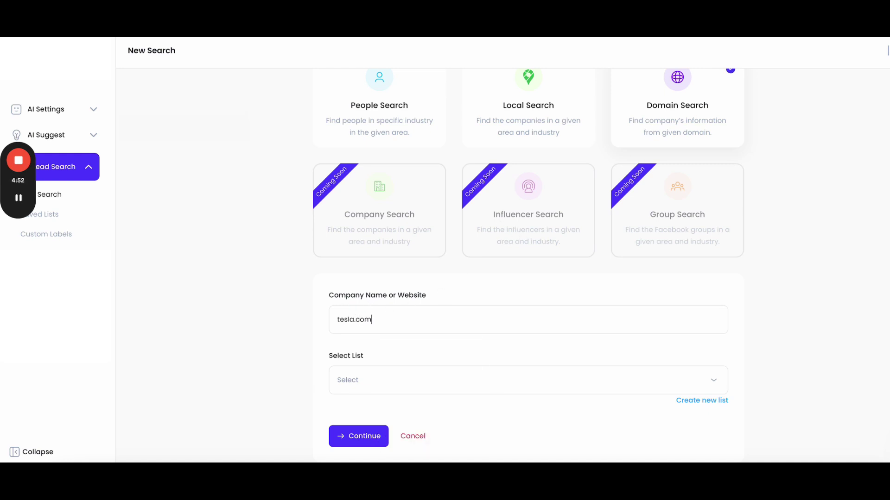
pyautogui.press('Tab')
pyautogui.click(693, 385)
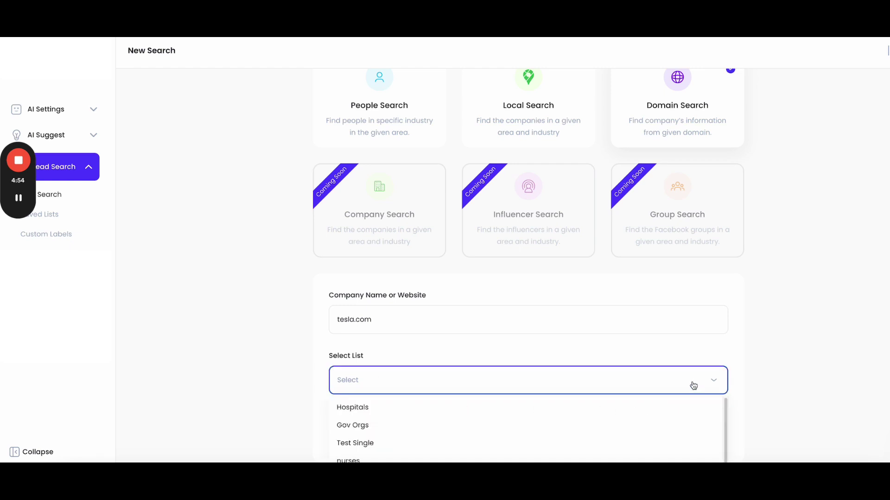
pyautogui.scroll(-3, 484, 409)
pyautogui.click(345, 453)
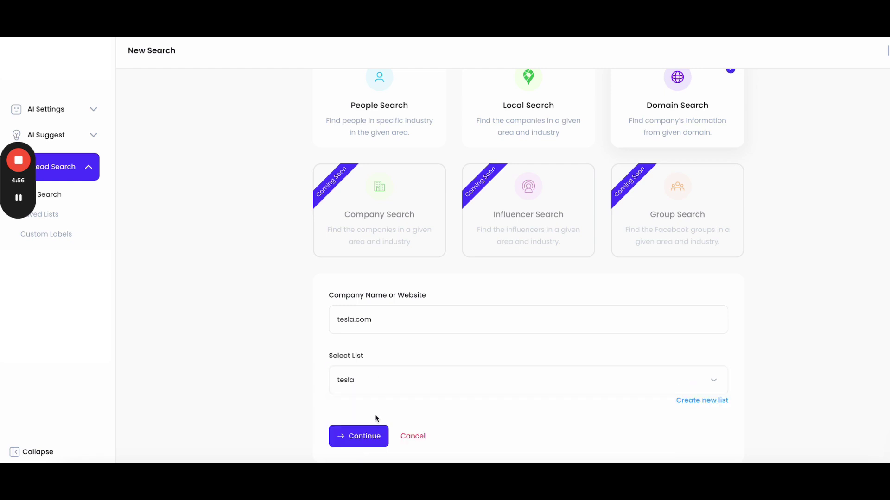
# - Run the tesla.com domain search and review the Tesla contacts it returns
pyautogui.click(347, 437)
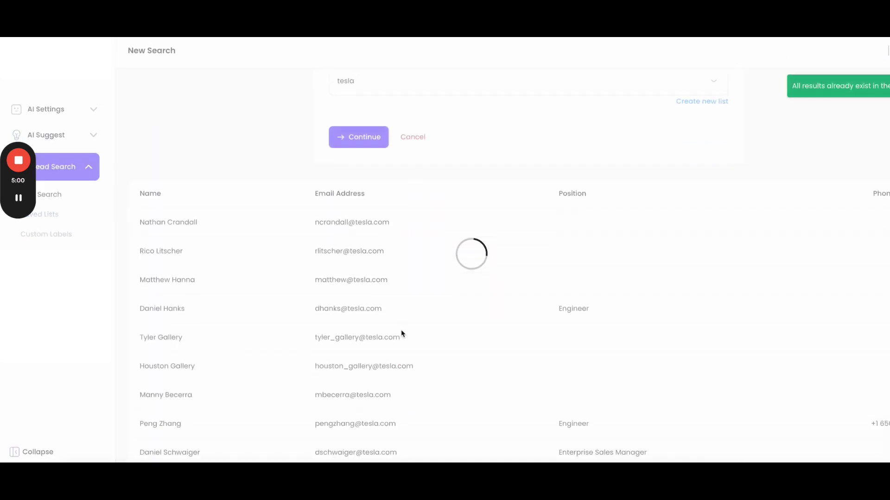
pyautogui.scroll(2, 396, 251)
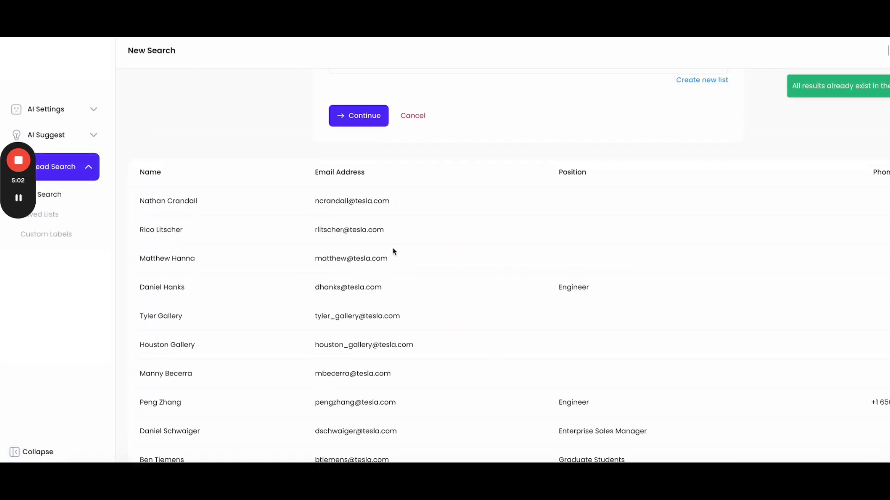
pyautogui.scroll(3, 258, 230)
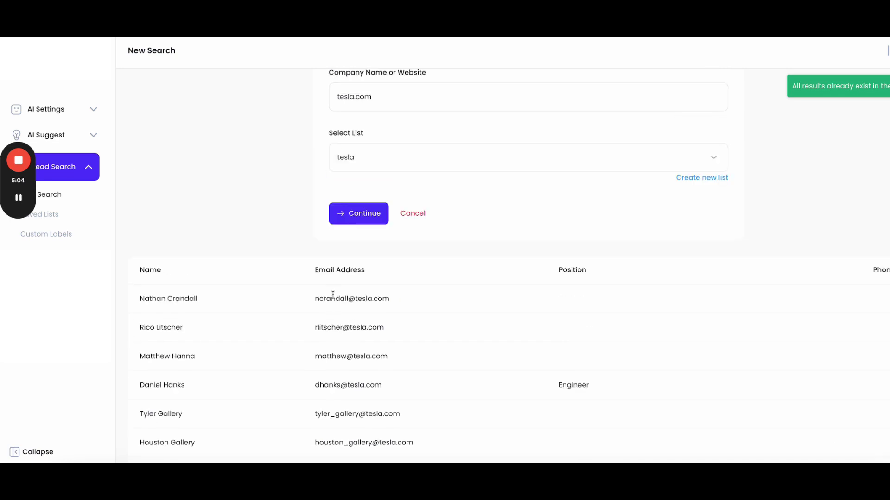
pyautogui.scroll(1, 332, 295)
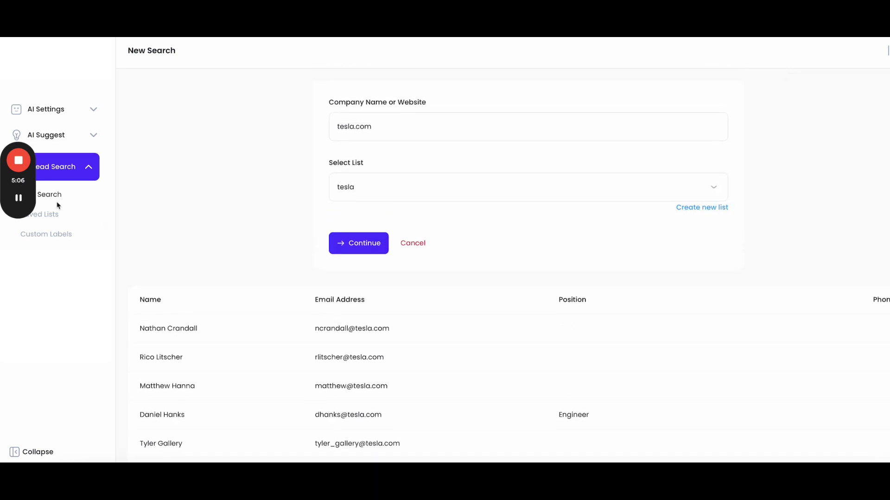